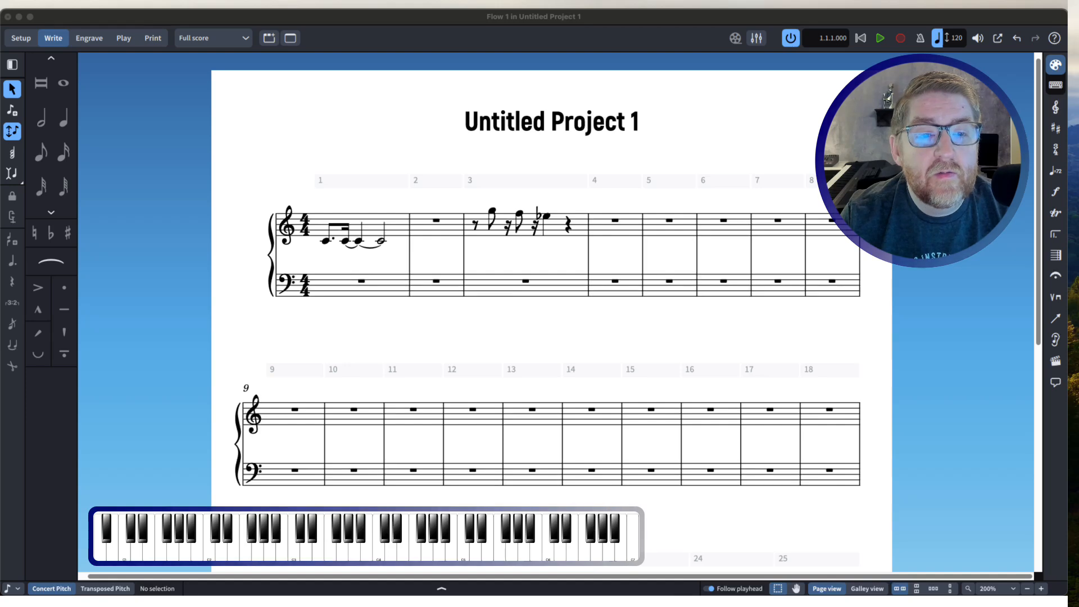
# Step: In the Note Grouping notation options, set notes starting after the start of the bar of multiple beats in duration to Notate as a single note
pyautogui.click(355, 162)
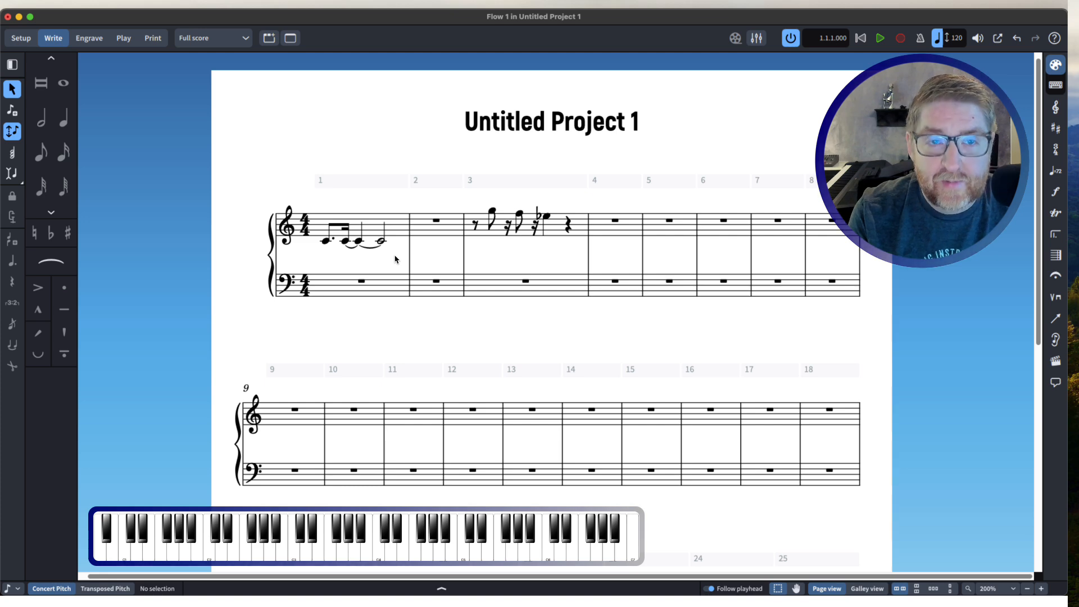
pyautogui.press('super+shift+n')
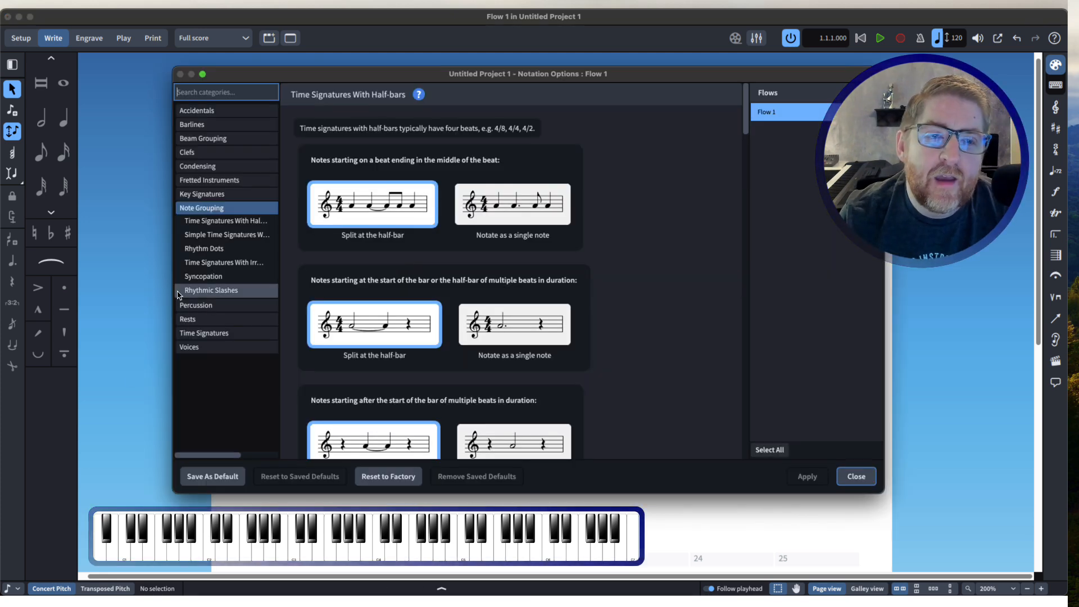
pyautogui.scroll(-3, 439, 262)
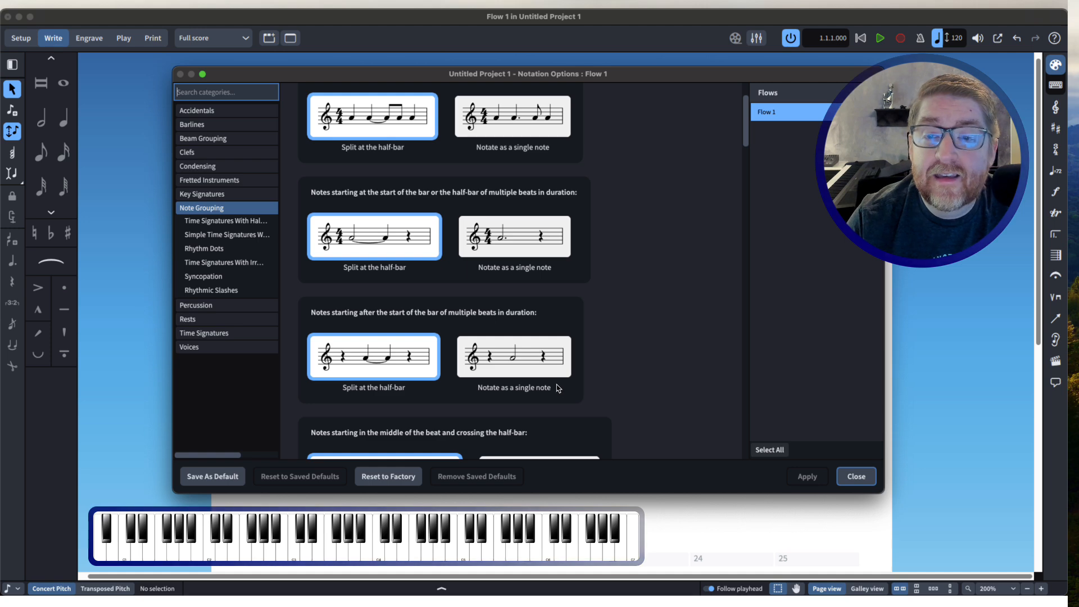
pyautogui.click(517, 359)
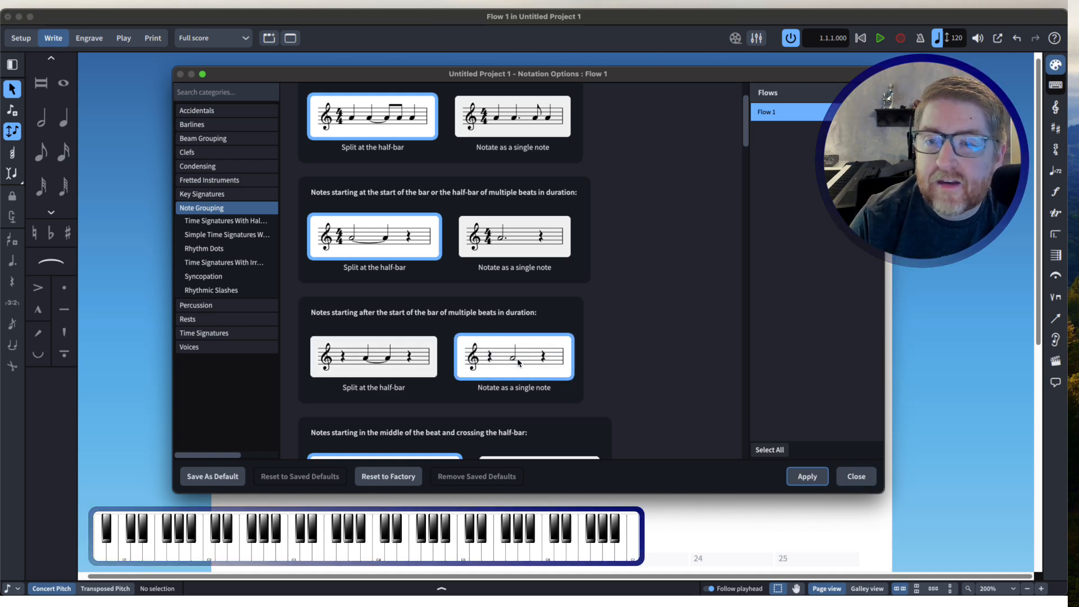
pyautogui.click(805, 476)
pyautogui.click(851, 477)
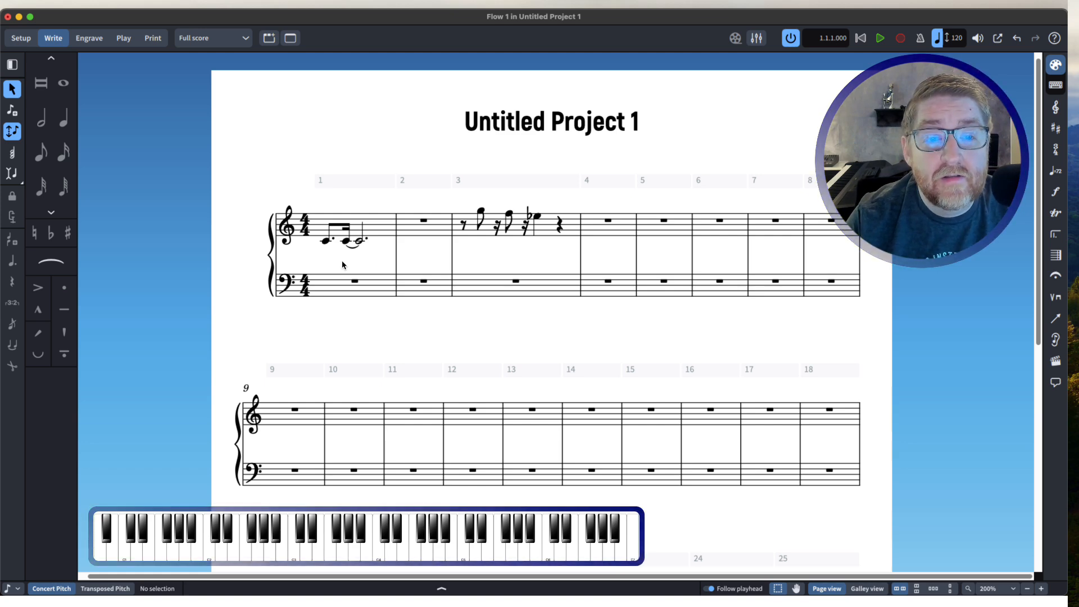
# Step: Enter a dotted eighth C3 and a sixteenth C3 tied to a dotted half note in bar 1 of the bass staff
pyautogui.click(349, 282)
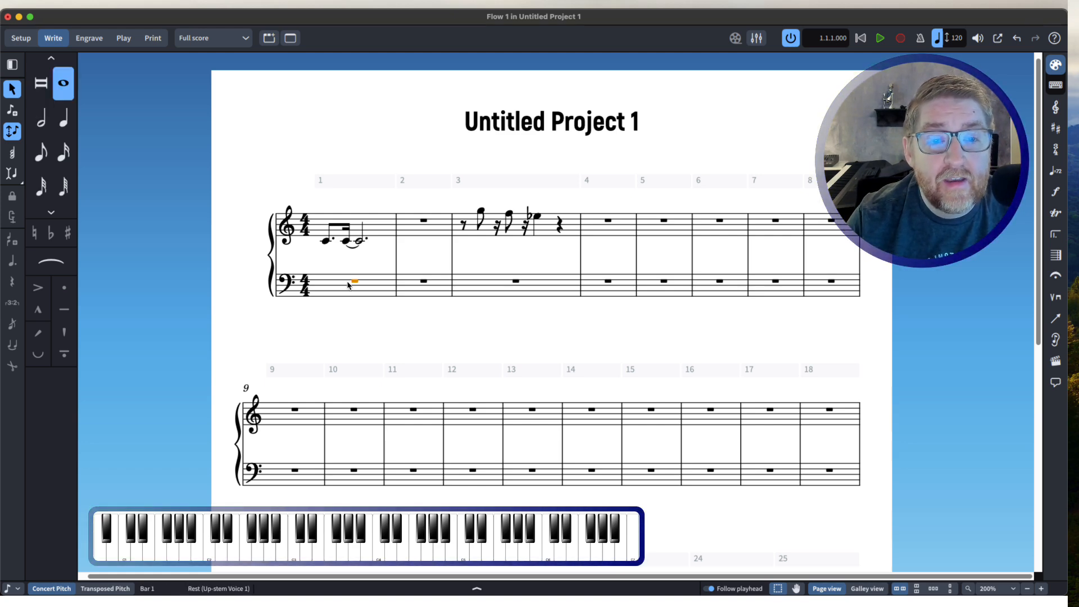
pyautogui.hotkey('shift', 'n')
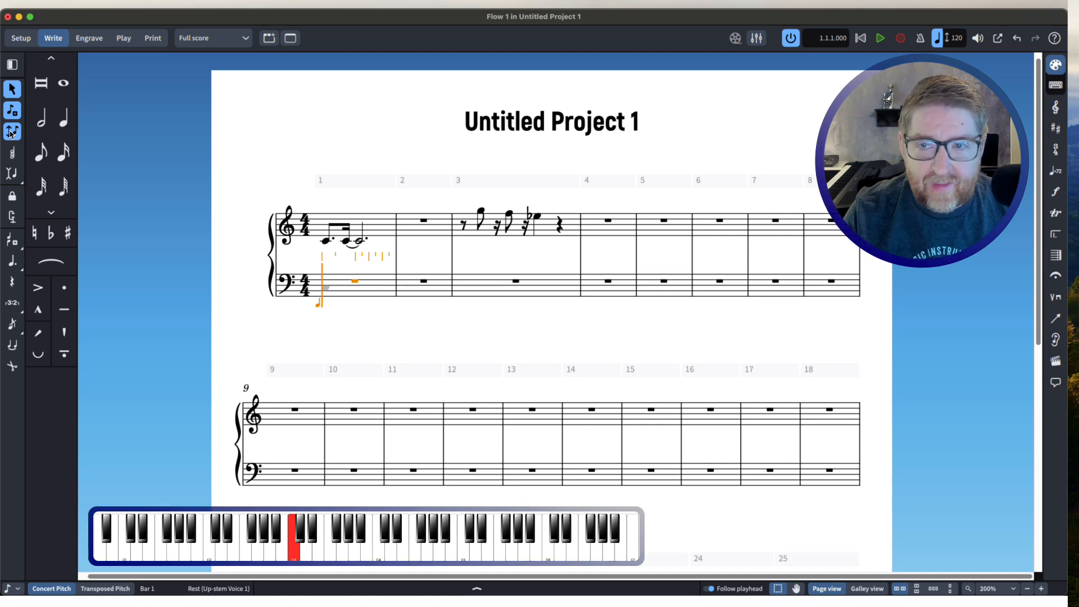
pyautogui.press('5')
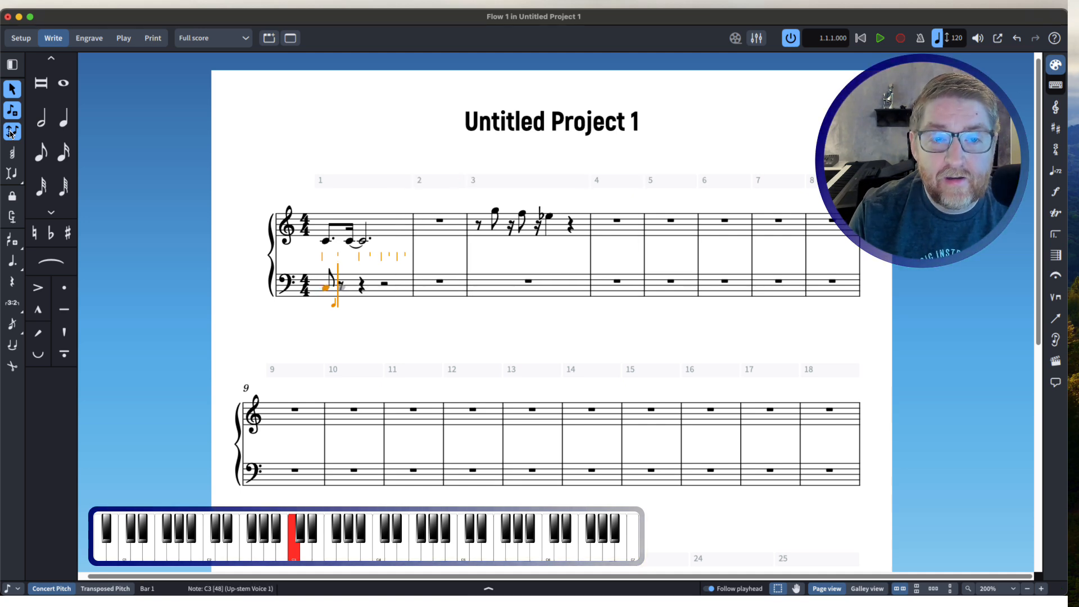
pyautogui.press('.')
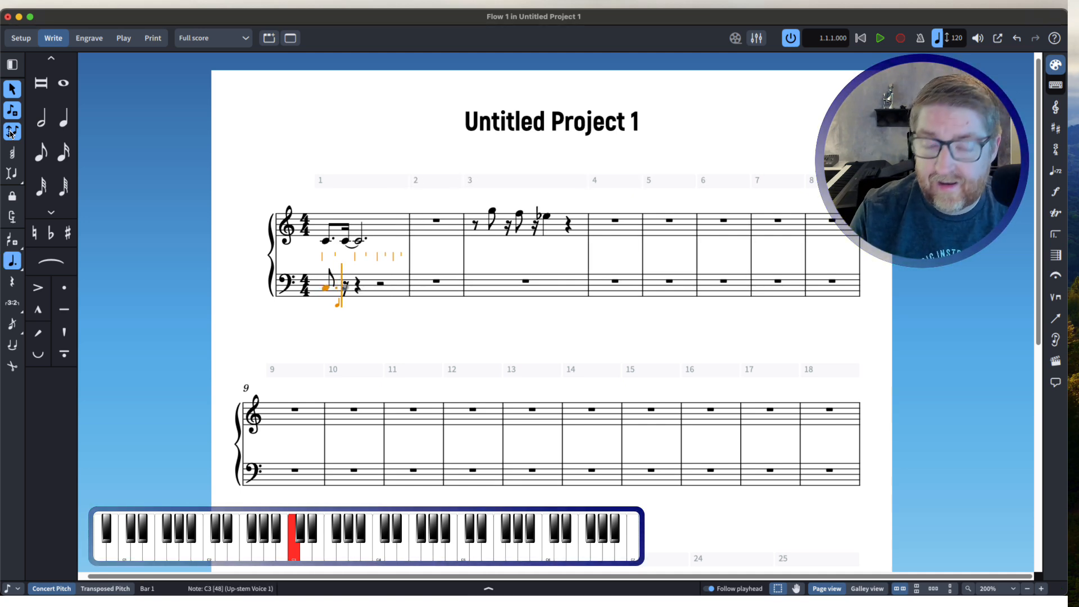
pyautogui.press('4')
pyautogui.press('t')
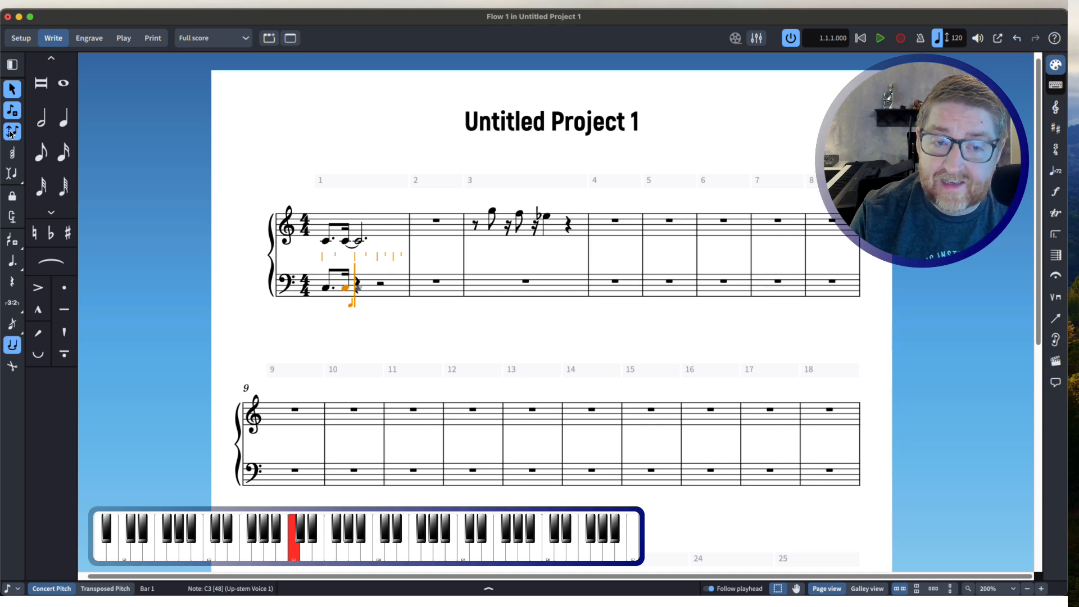
pyautogui.press('7')
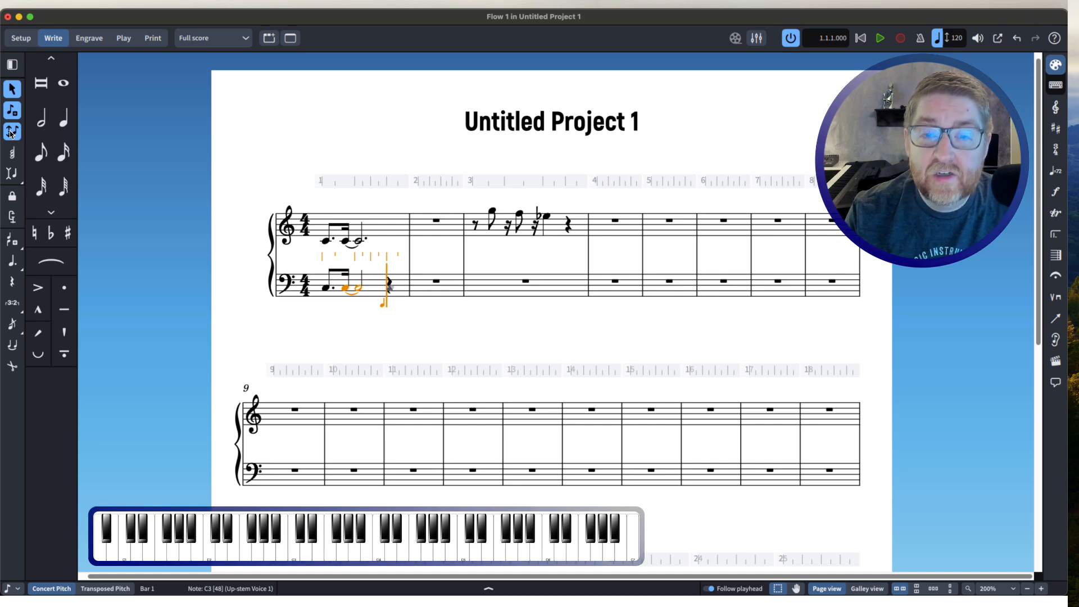
pyautogui.hotkey('alt', 'shift', 'Right')
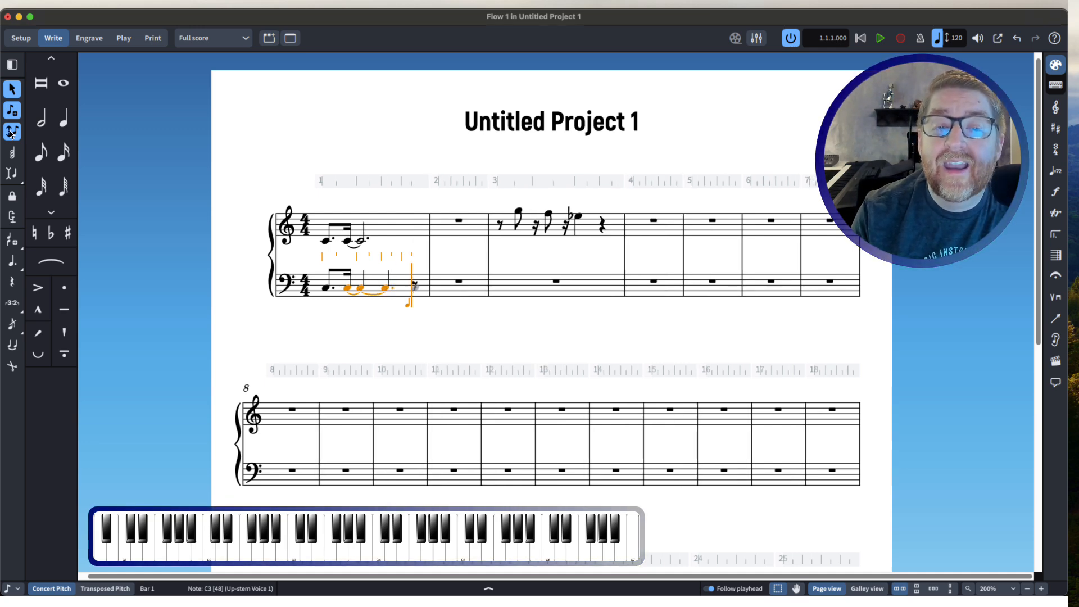
pyautogui.hotkey('alt', 'shift', 'Left')
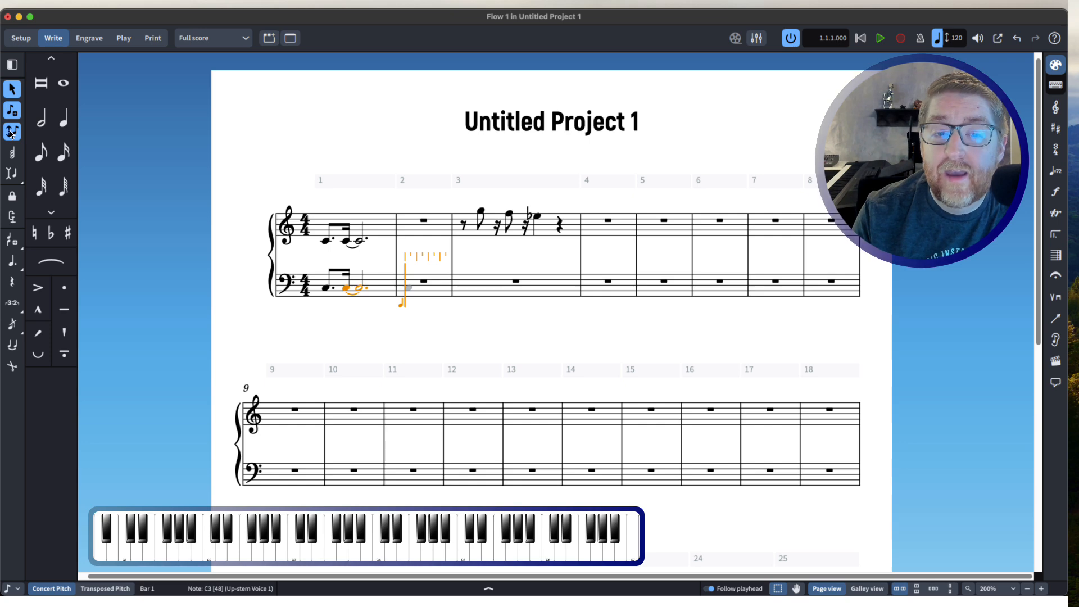
# Step: Lengthen the tied C3 at the end of the bass staff's bar 1 through all of bar 2
pyautogui.hotkey('alt', 'shift', 'Right')
pyautogui.hotkey('alt', 'shift', 'Right')
pyautogui.hotkey('alt', 'shift', 'Right')
pyautogui.hotkey('alt', 'shift', 'Right')
pyautogui.hotkey('alt', 'shift', 'Right')
pyautogui.hotkey('alt', 'shift', 'Right')
pyautogui.hotkey('alt', 'shift', 'Right')
pyautogui.hotkey('alt', 'shift', 'Right')
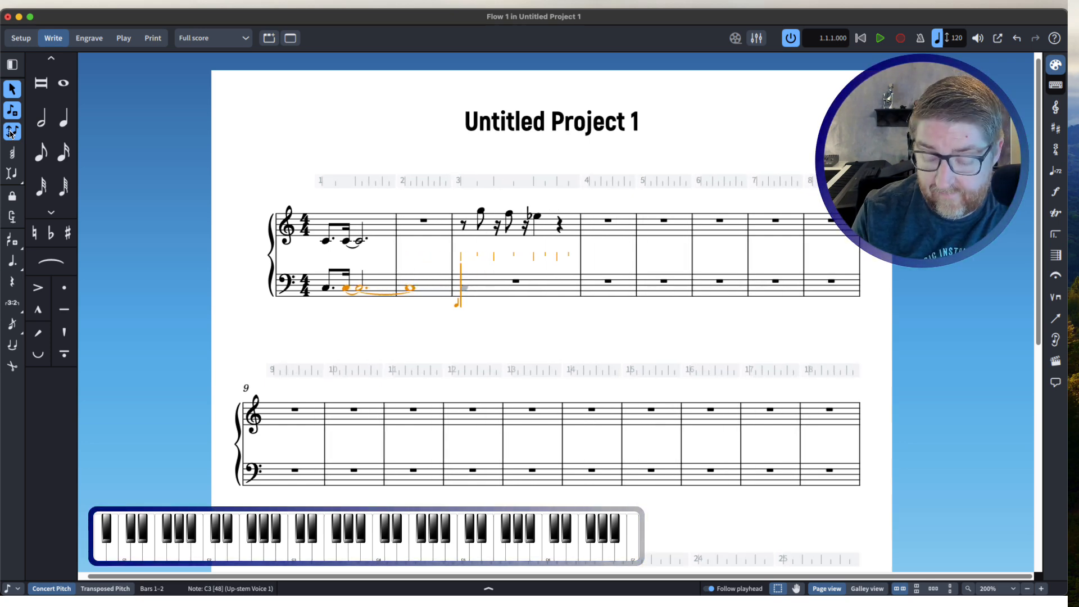
# Step: Shorten the tied C3 in the bass staff back to the end of bar 1
pyautogui.hotkey('alt', 'shift', 'Left')
pyautogui.hotkey('alt', 'shift', 'Left')
pyautogui.hotkey('alt', 'shift', 'Left')
pyautogui.hotkey('alt', 'shift', 'Left')
pyautogui.hotkey('alt', 'shift', 'Left')
pyautogui.hotkey('alt', 'shift', 'Left')
pyautogui.hotkey('alt', 'shift', 'Left')
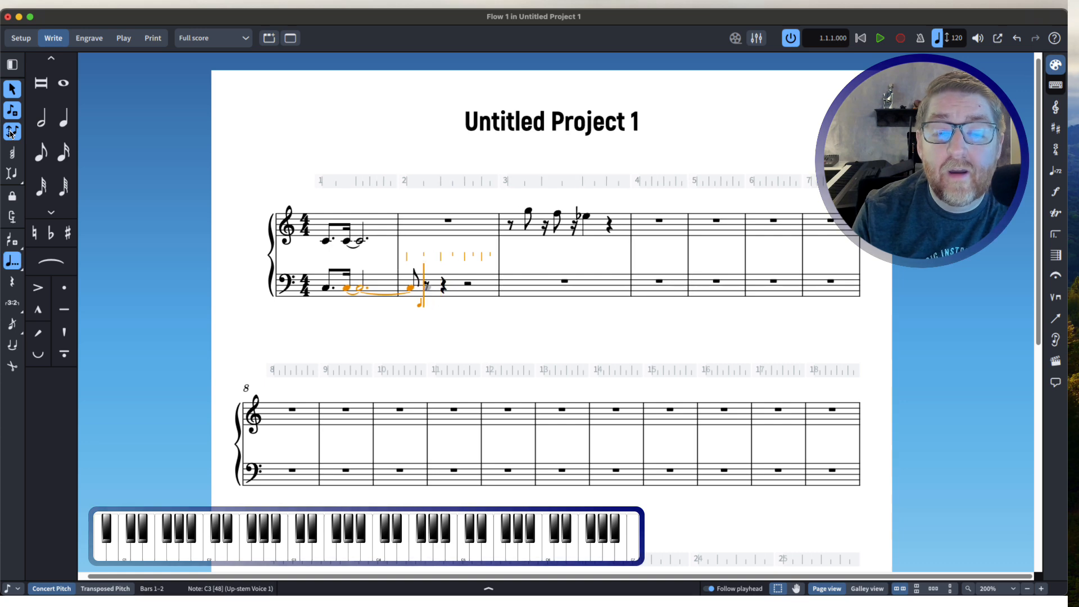
pyautogui.hotkey('alt', 'shift', 'Left')
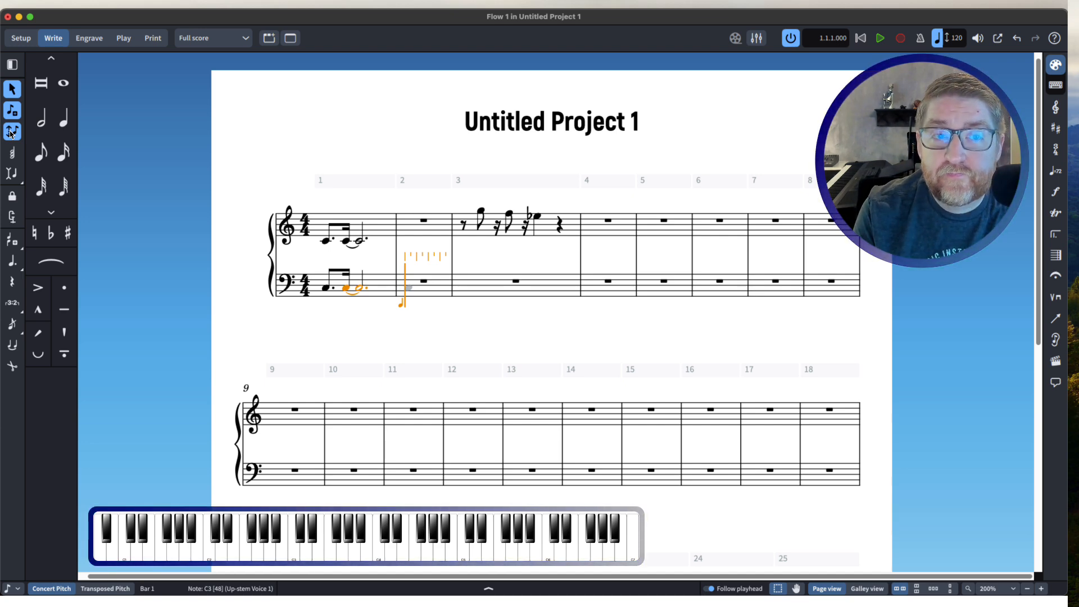
# Step: In the Note Input preferences, set accidentals, rhythm dots and articulations to Before inputting note
pyautogui.press('super+comma')
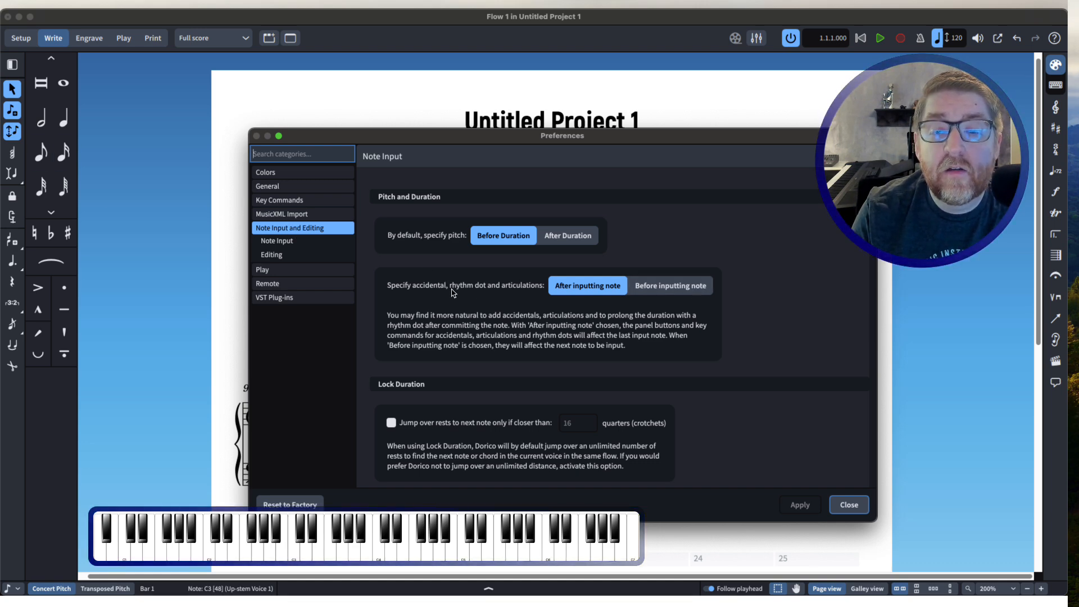
pyautogui.click(687, 288)
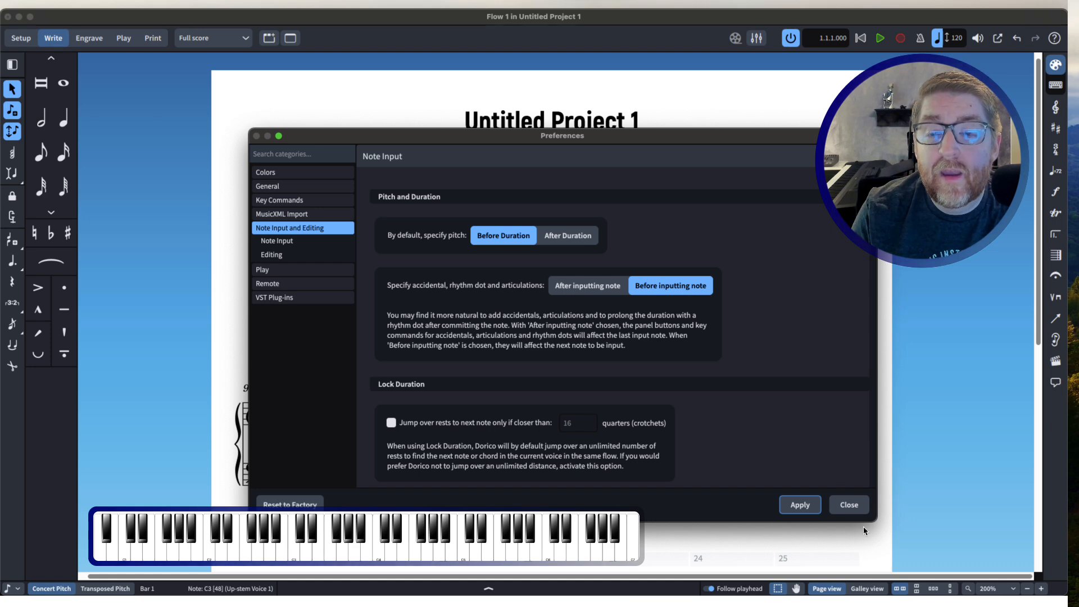
pyautogui.click(850, 505)
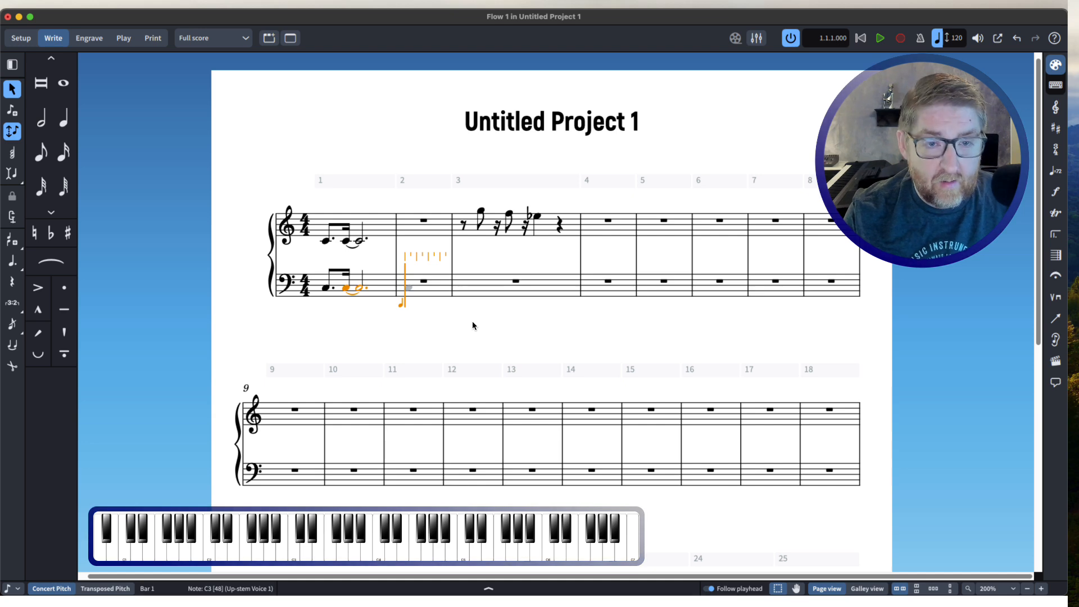
# Step: Enter a dotted eighth C3 and a sixteenth C3 tied to a dotted half note in bar 2 of the bass staff
pyautogui.press('k')
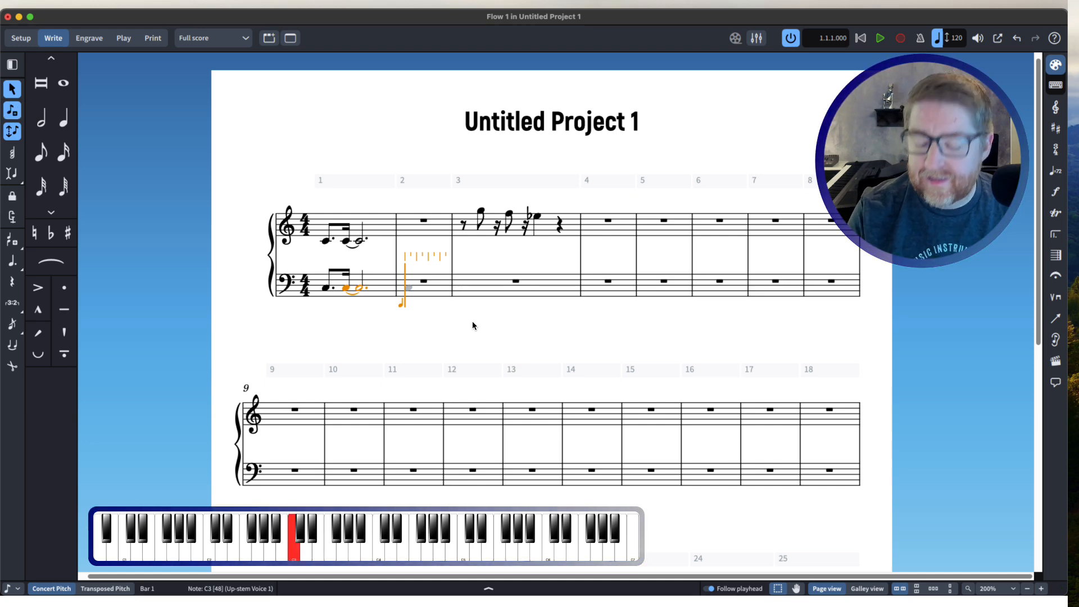
pyautogui.press('.')
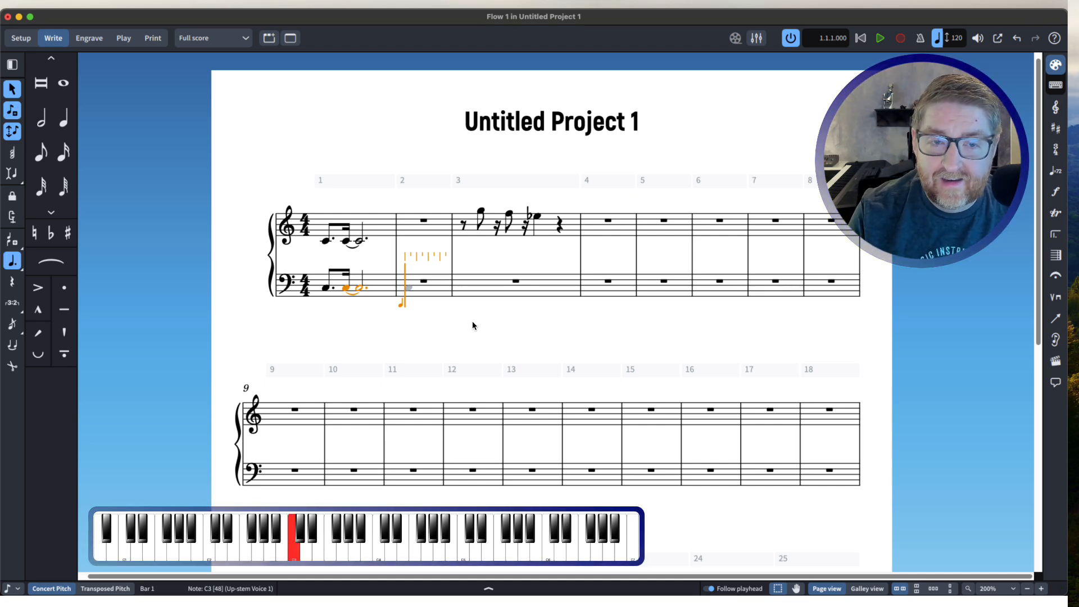
pyautogui.press('c')
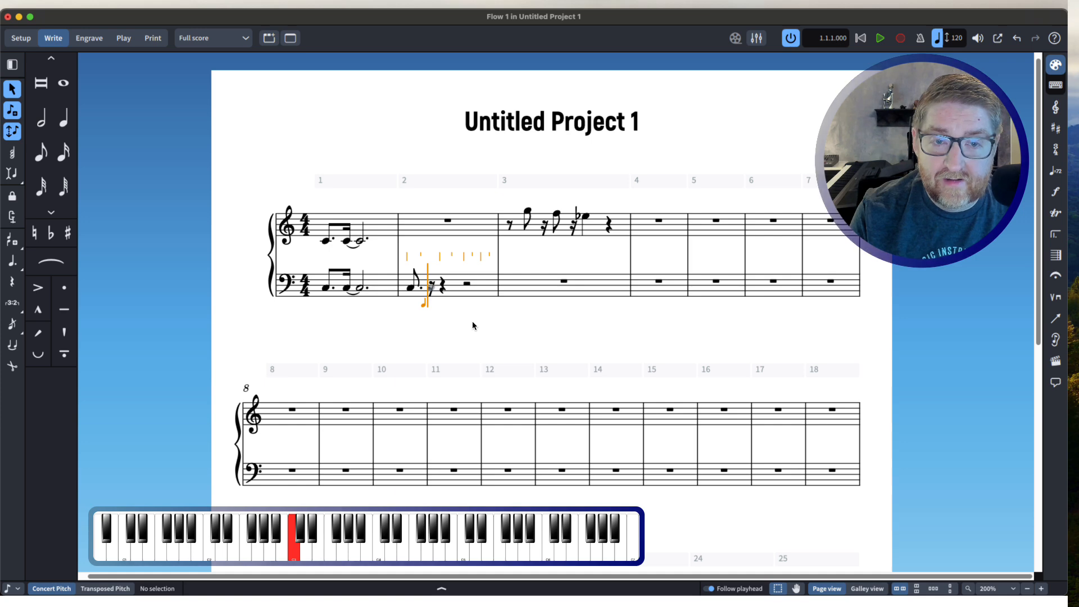
pyautogui.press('c')
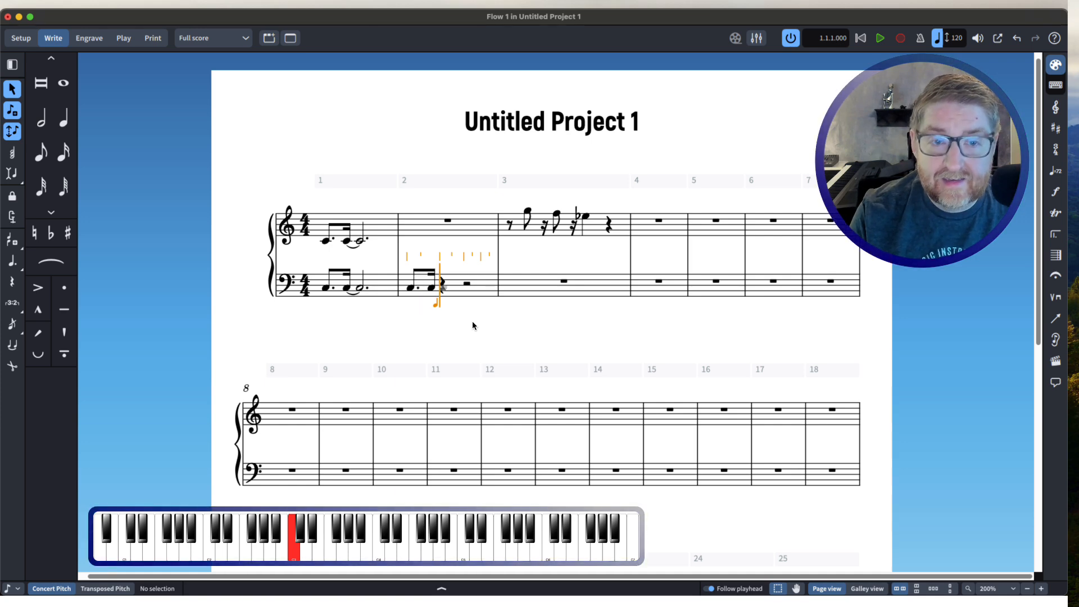
pyautogui.press('t')
pyautogui.press('.')
pyautogui.press('7')
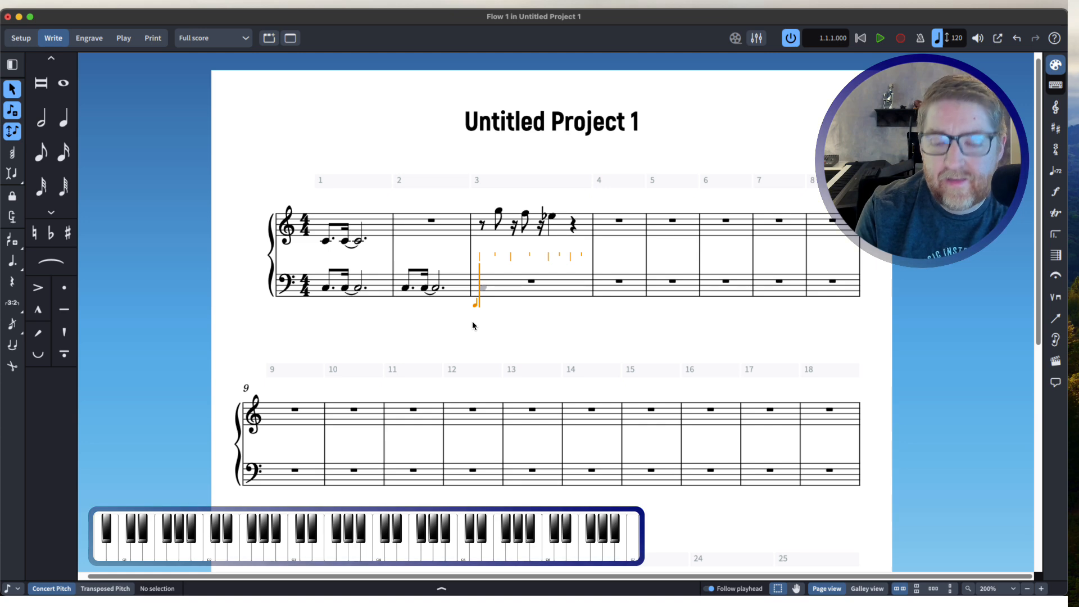
# Step: Fill the bass staff's bar 3 with an eighth rest, eighth G, sixteenth rest, eighth F, sixteenth rest and quarter E-flat
pyautogui.press('space')
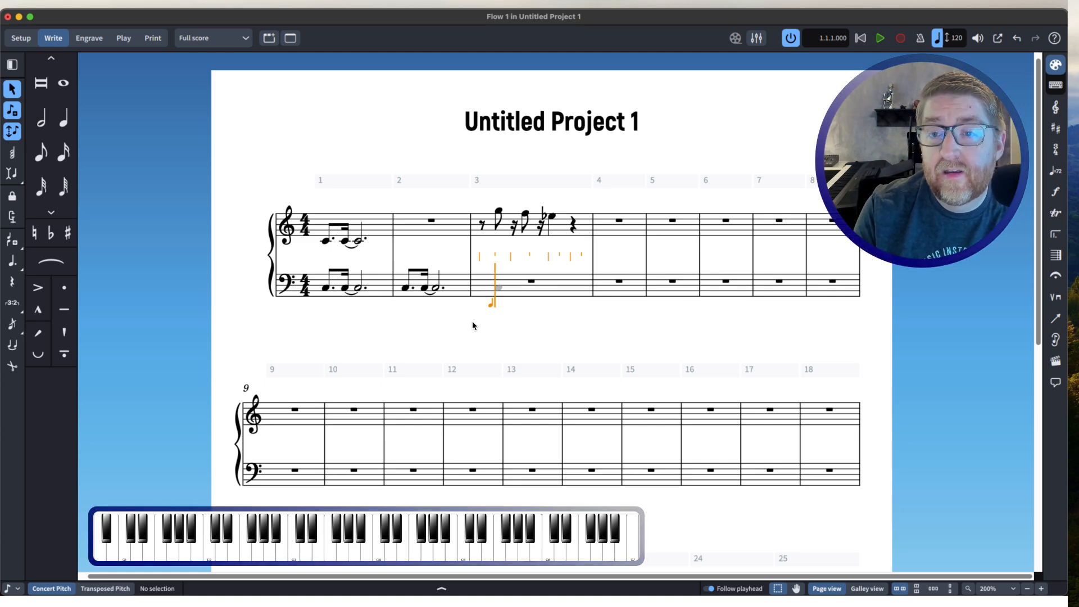
pyautogui.press('5')
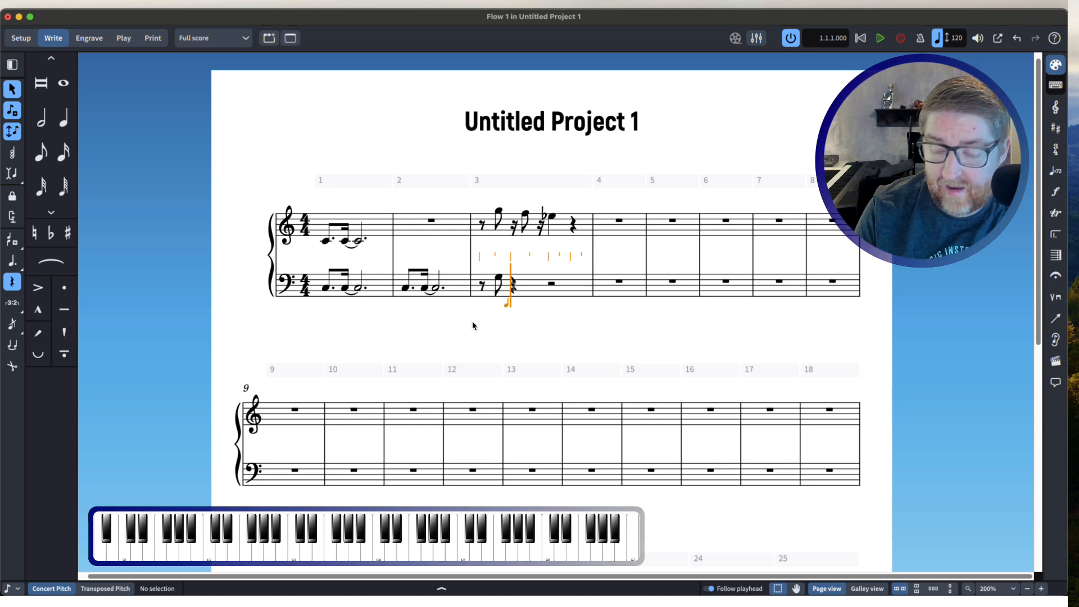
pyautogui.press('4')
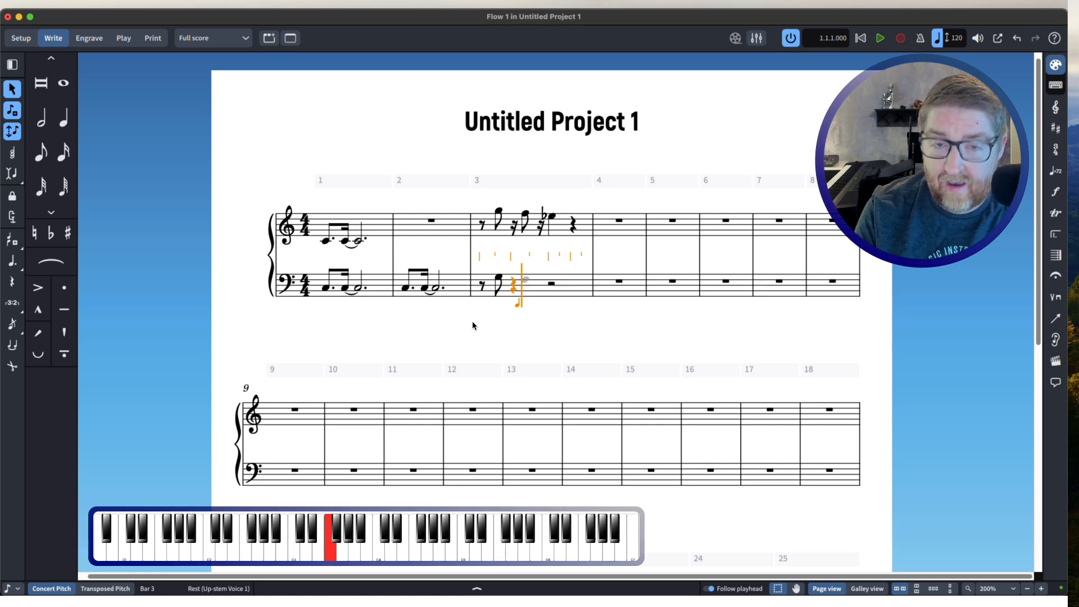
pyautogui.press('5')
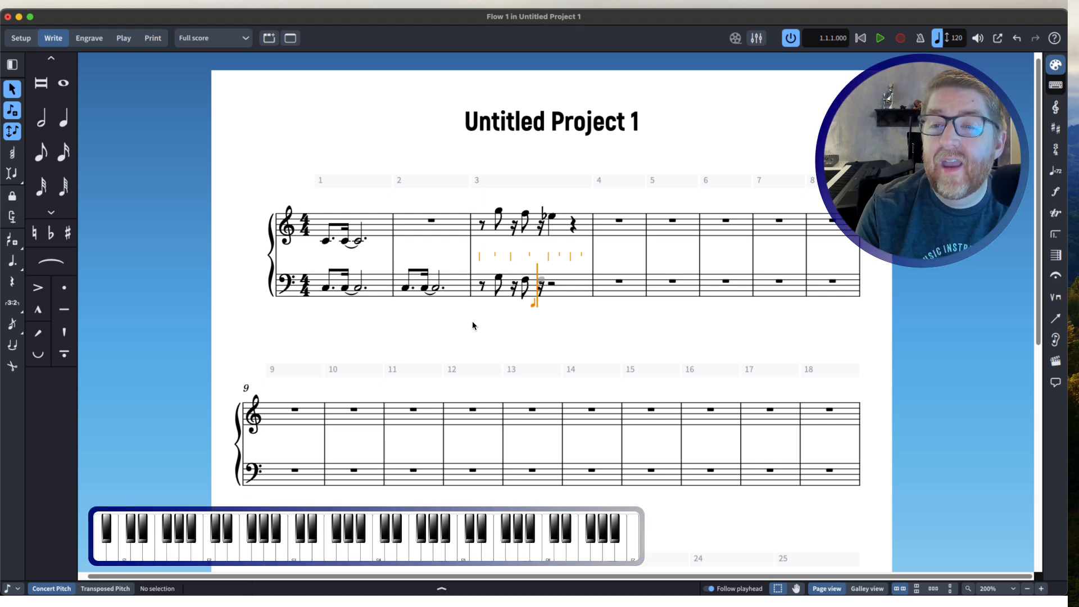
pyautogui.press('space')
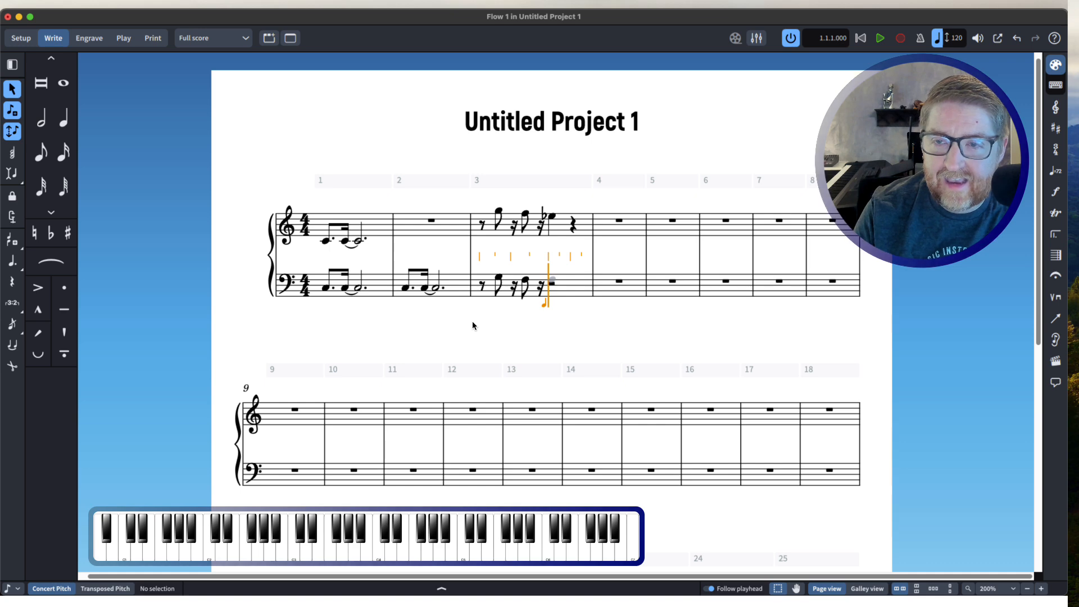
pyautogui.press('6')
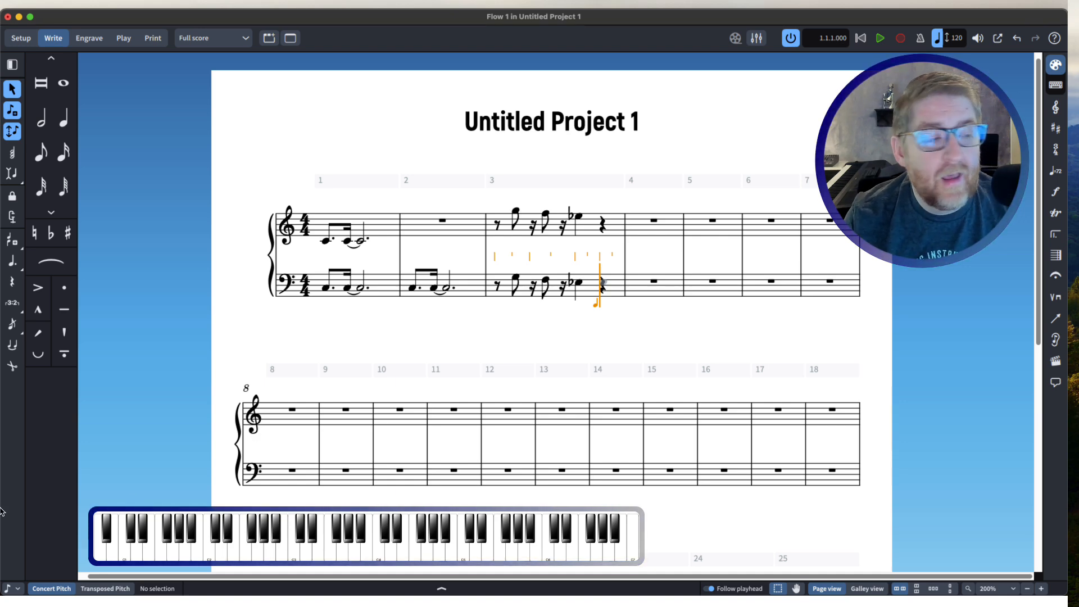
# Step: Set the rhythmic grid resolution to sixteenth notes
pyautogui.click(15, 588)
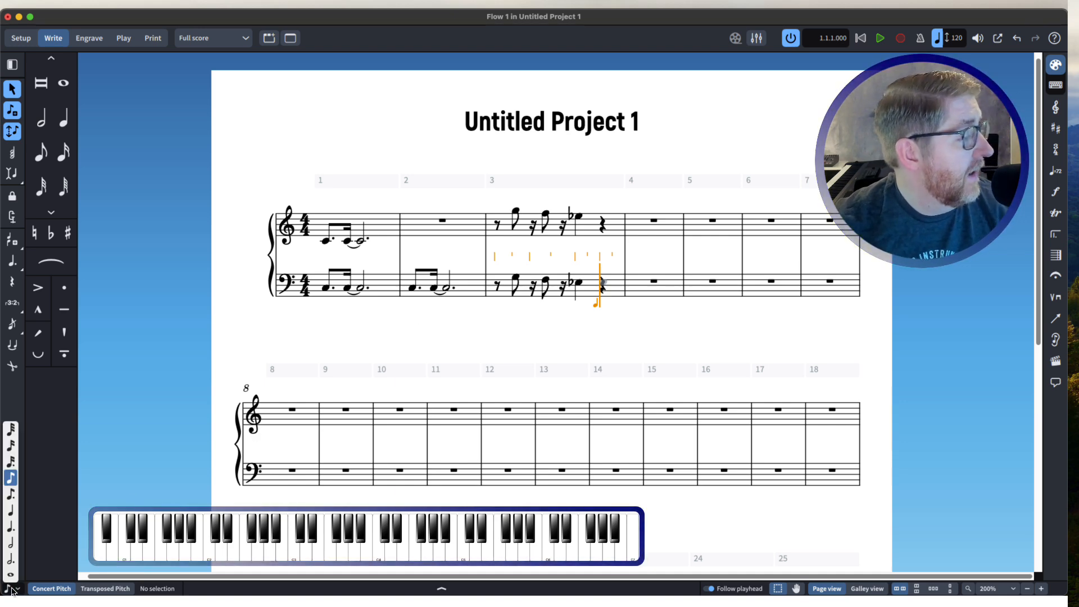
pyautogui.click(13, 447)
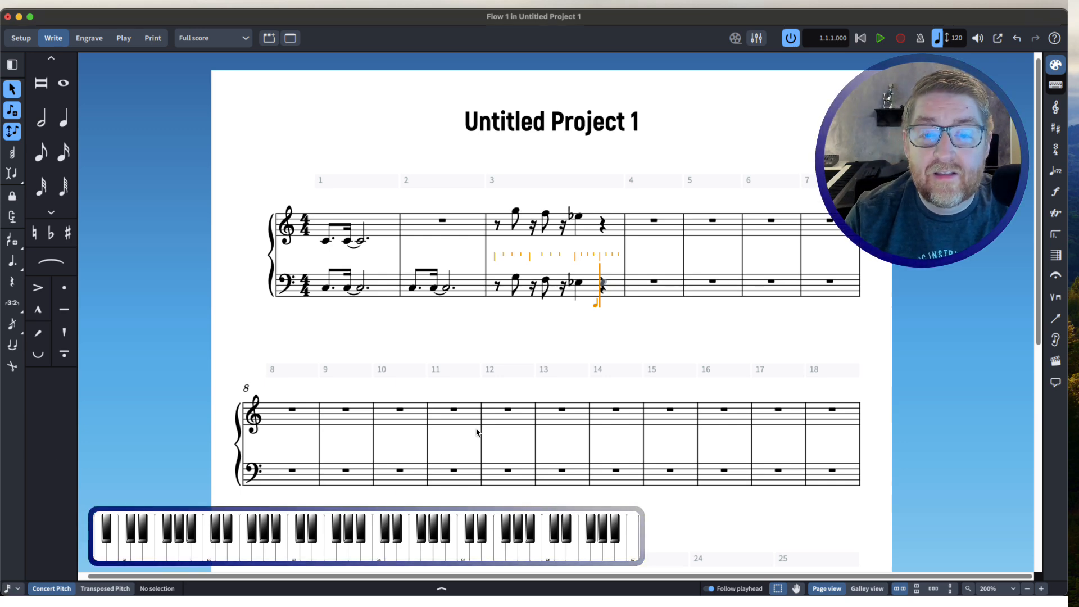
# Step: Fill the bass staff's bar 4 with an eighth rest, eighth G, sixteenth rest, eighth F, sixteenth rest and quarter E-flat
pyautogui.click(642, 289)
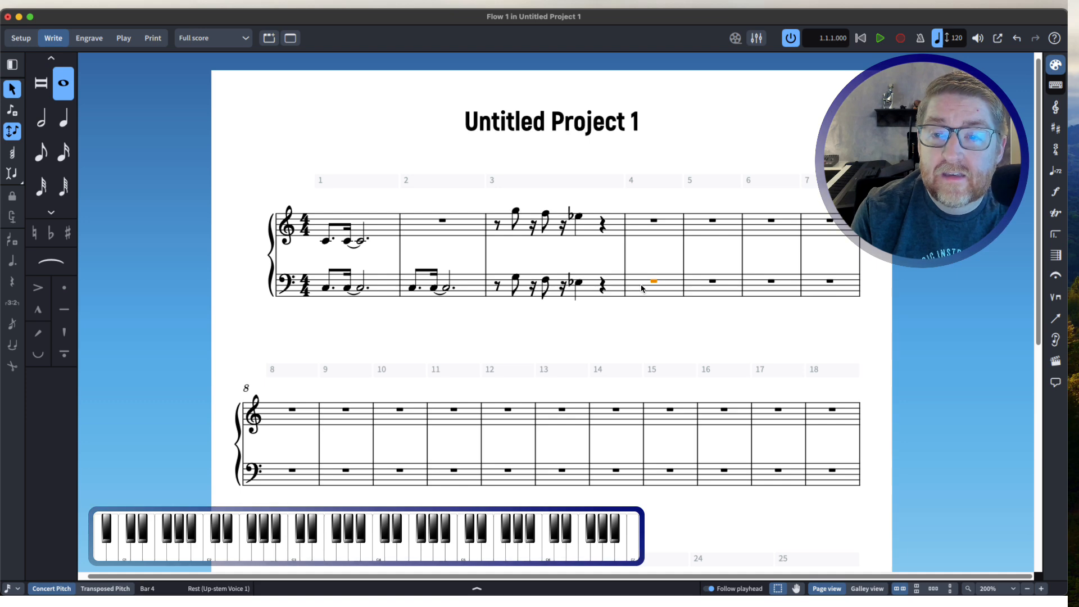
pyautogui.press('Return')
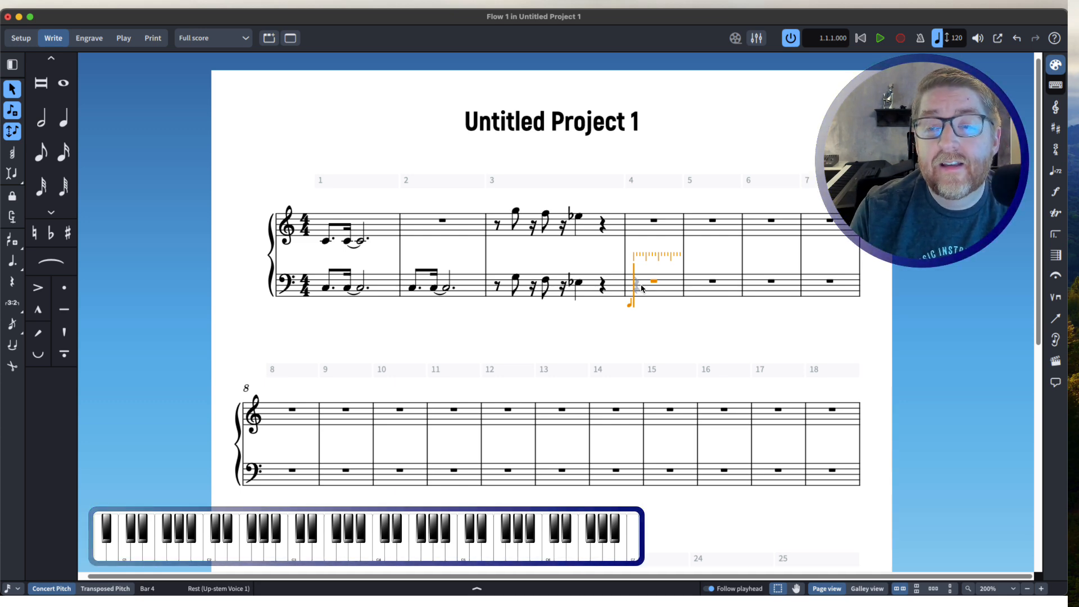
pyautogui.press('Down')
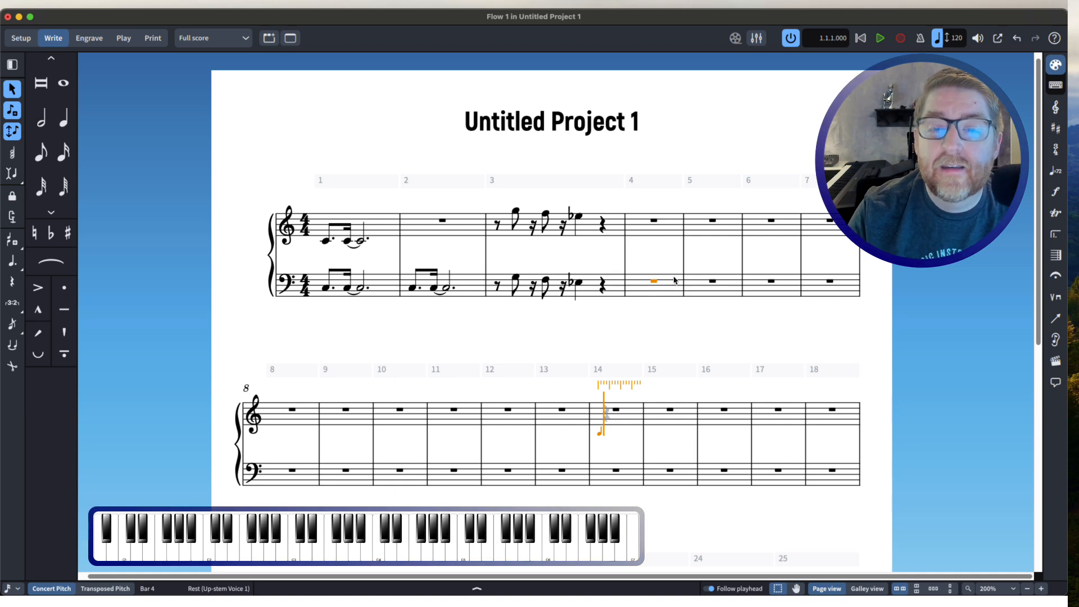
pyautogui.press('Escape')
pyautogui.press('Return')
pyautogui.press('Right')
pyautogui.press('Right')
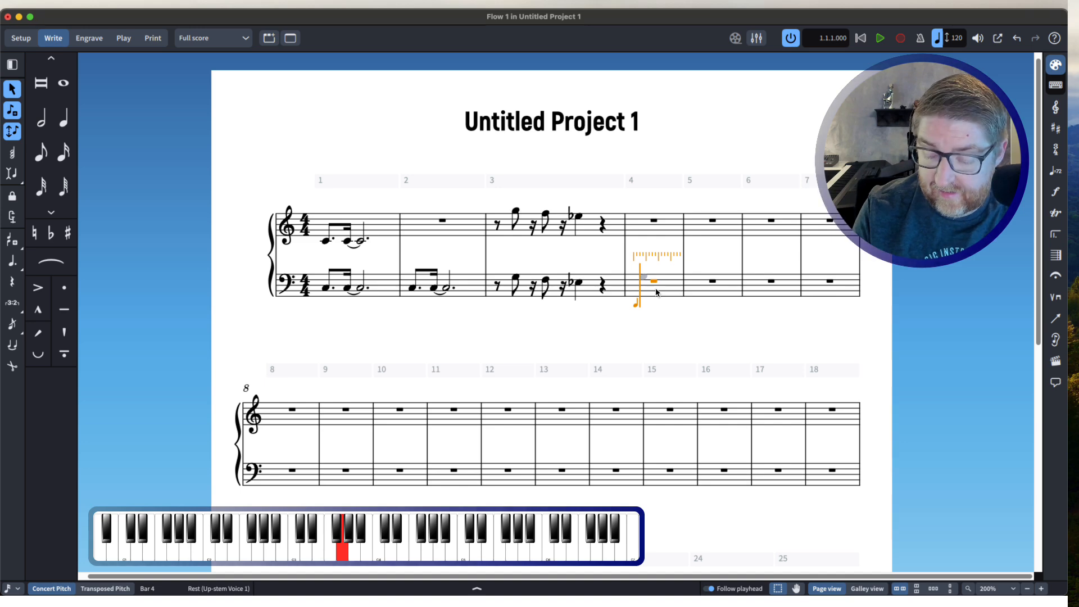
pyautogui.press('5')
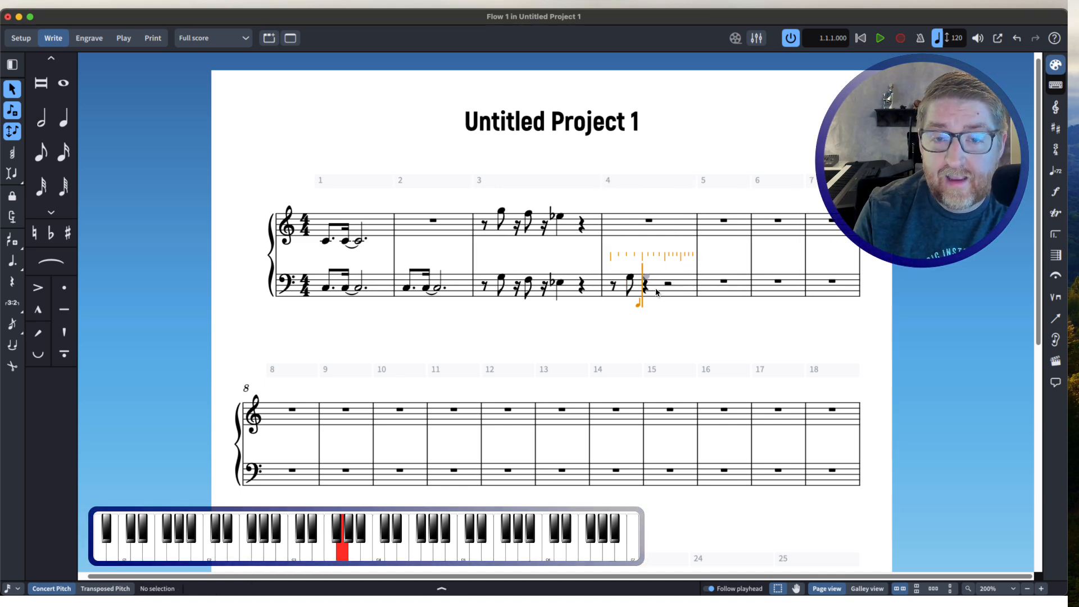
pyautogui.press('Right')
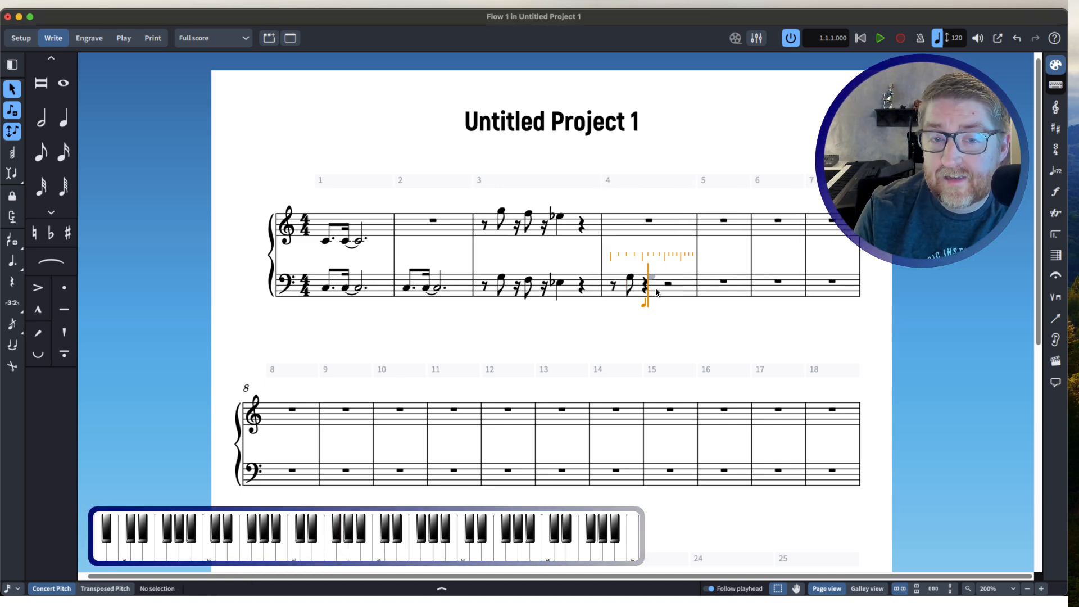
pyautogui.press('5')
pyautogui.press('Right')
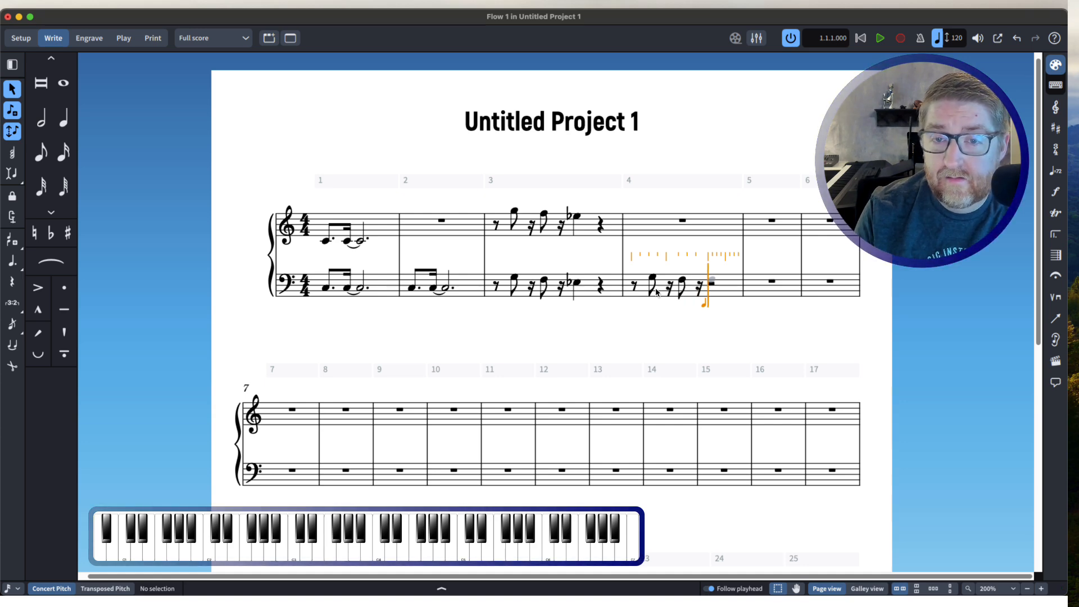
pyautogui.press('6')
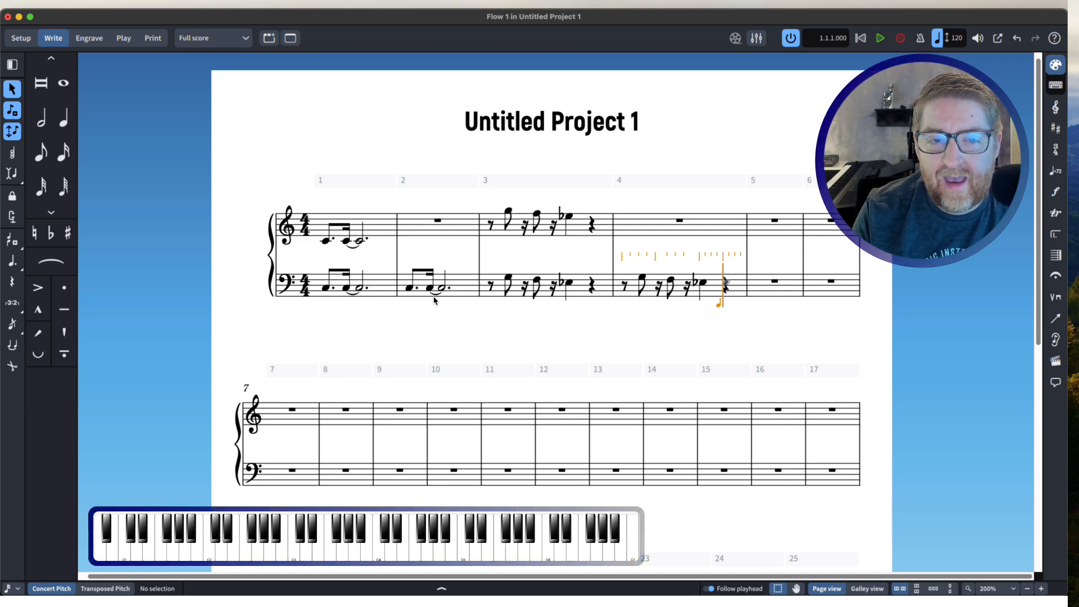
# Step: Extend note input across both staves in bar 7 and enter quarter notes E, F, G, A above C, D, E, F
pyautogui.click(283, 417)
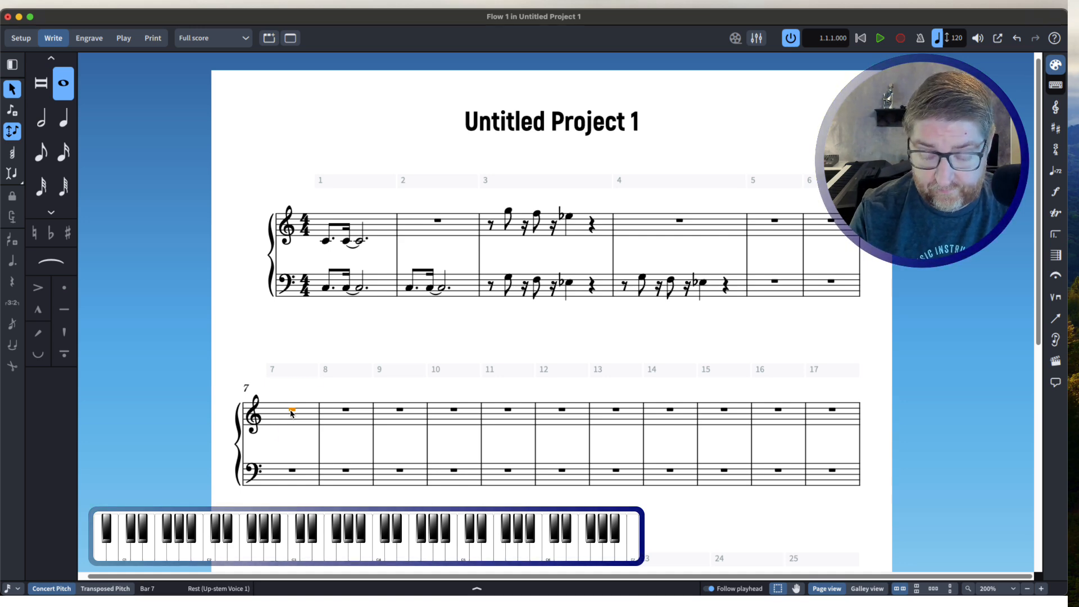
pyautogui.hotkey('shift', 'n')
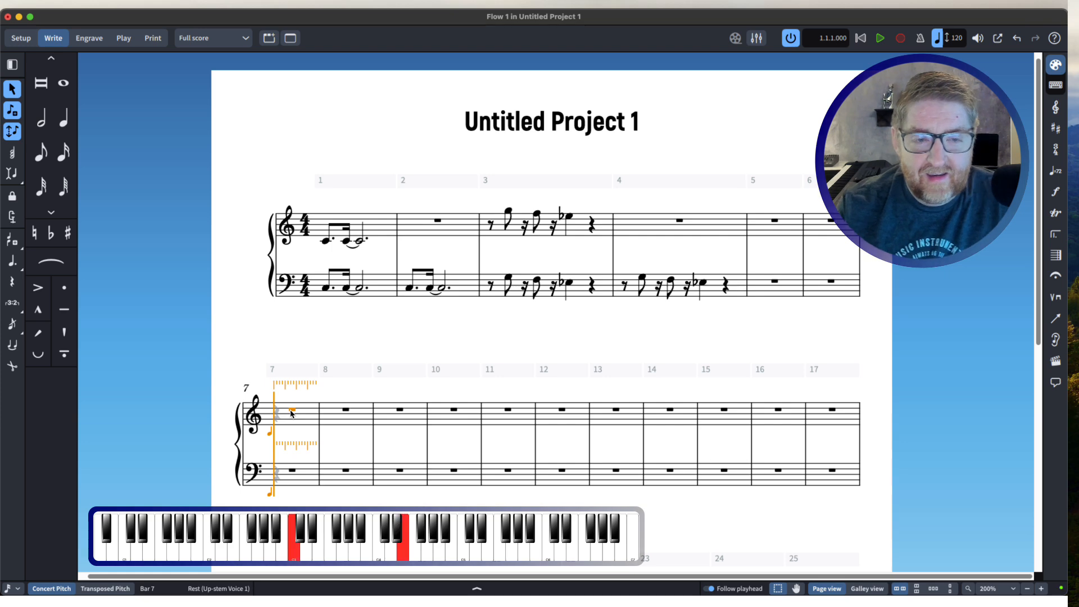
pyautogui.press('6')
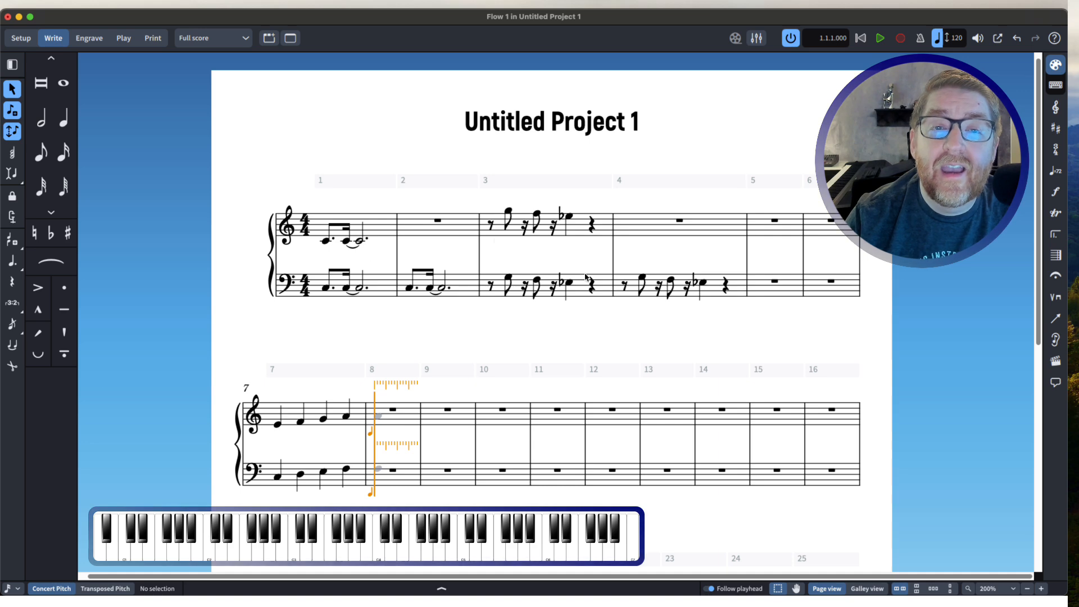
pyautogui.click(1040, 588)
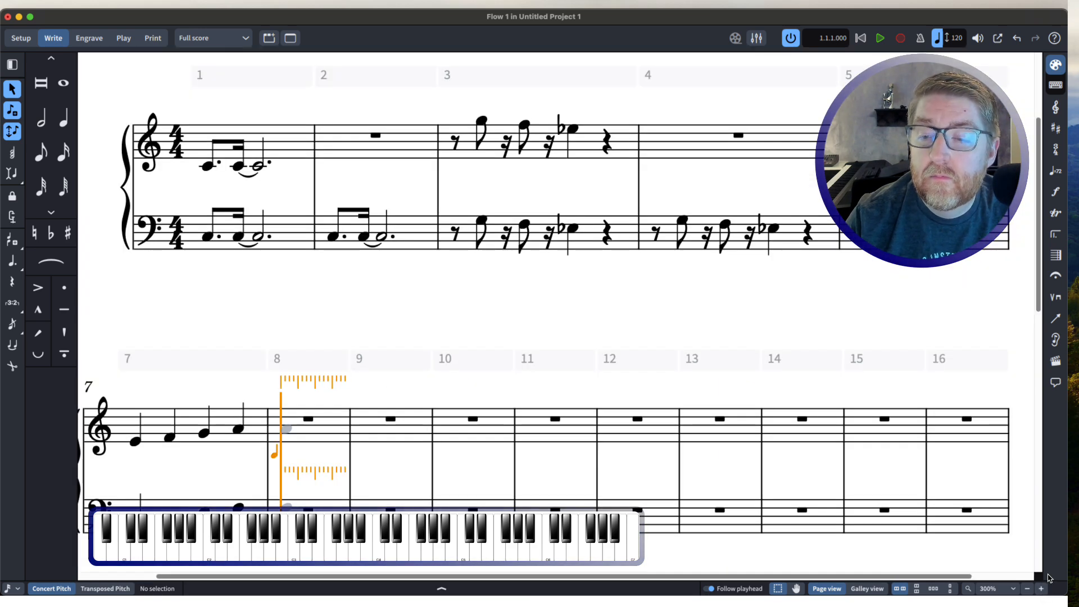